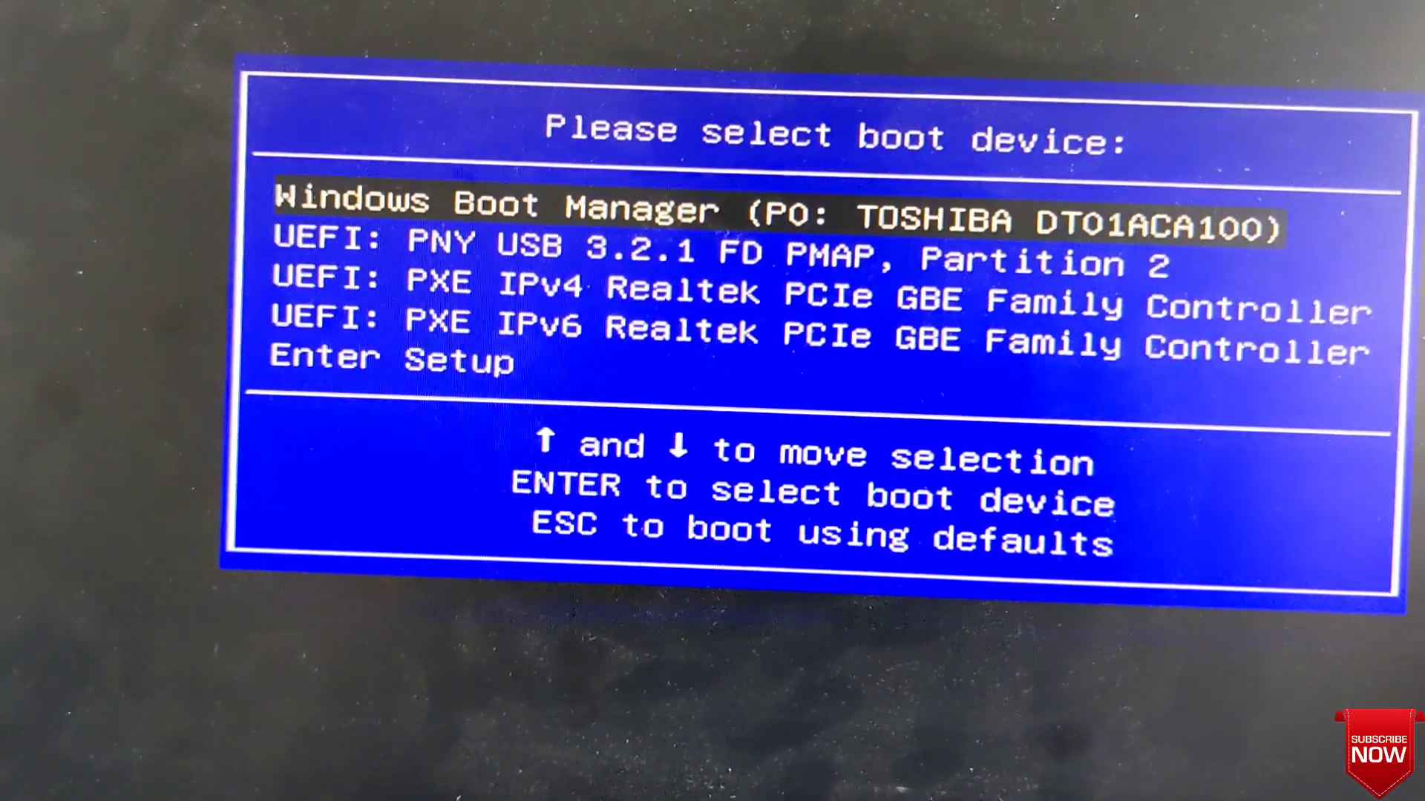
# Boot from 'UEFI: PNY USB 3.2.1 FD PMAP, Partition 2' in the UEFI boot menu.
pyautogui.press('Down')
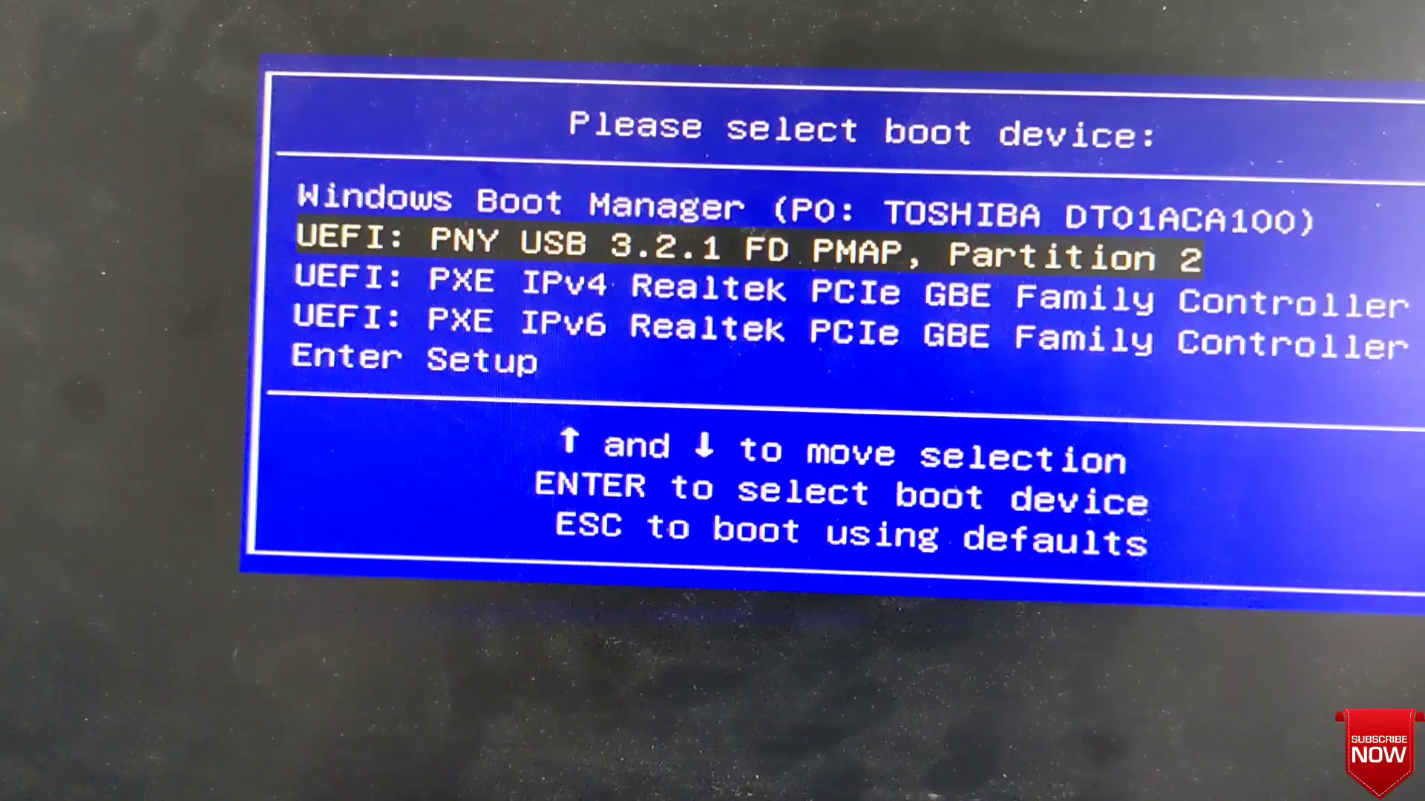
pyautogui.press('Return')
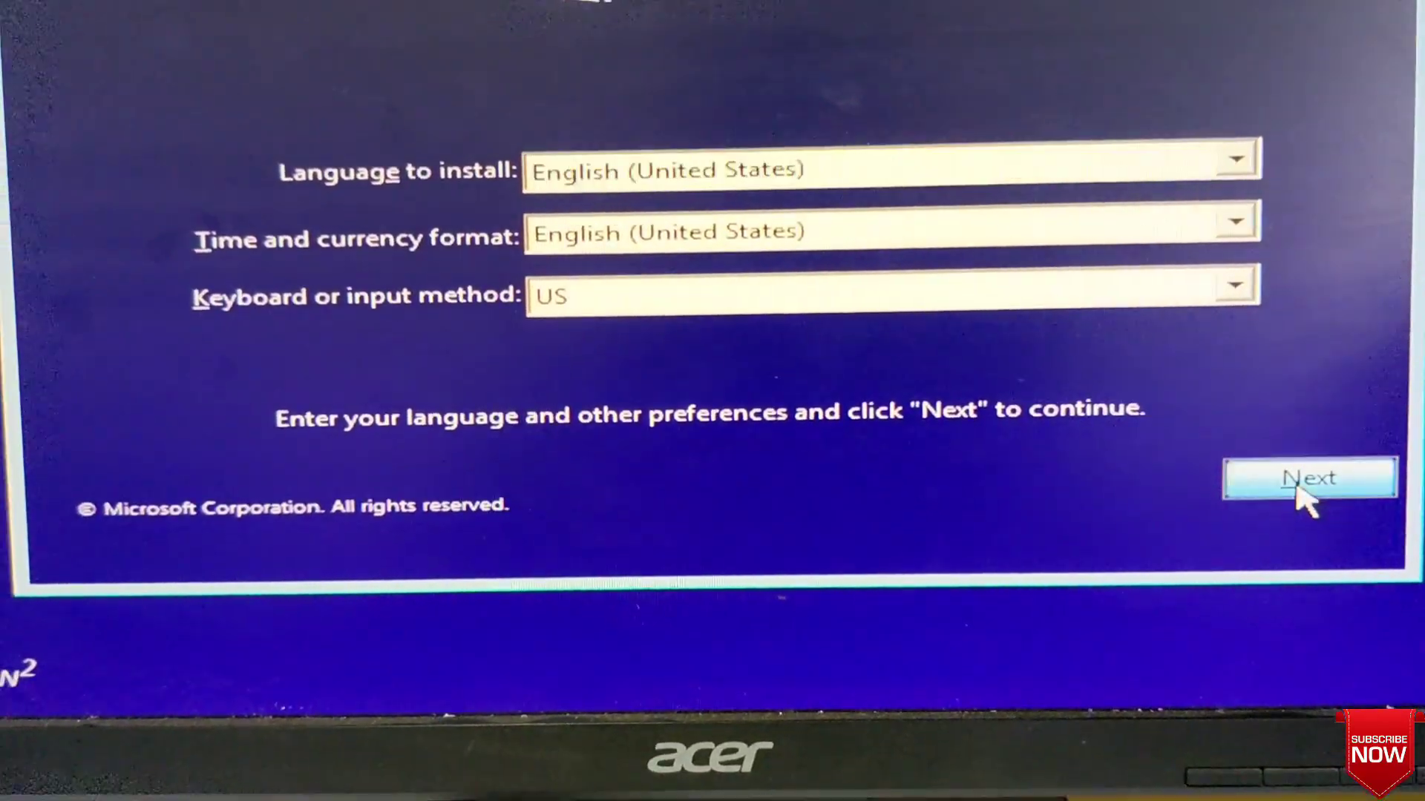
# Keep English (United States) settings, start Install now, and accept the license terms.
pyautogui.click(1300, 488)
pyautogui.click(751, 306)
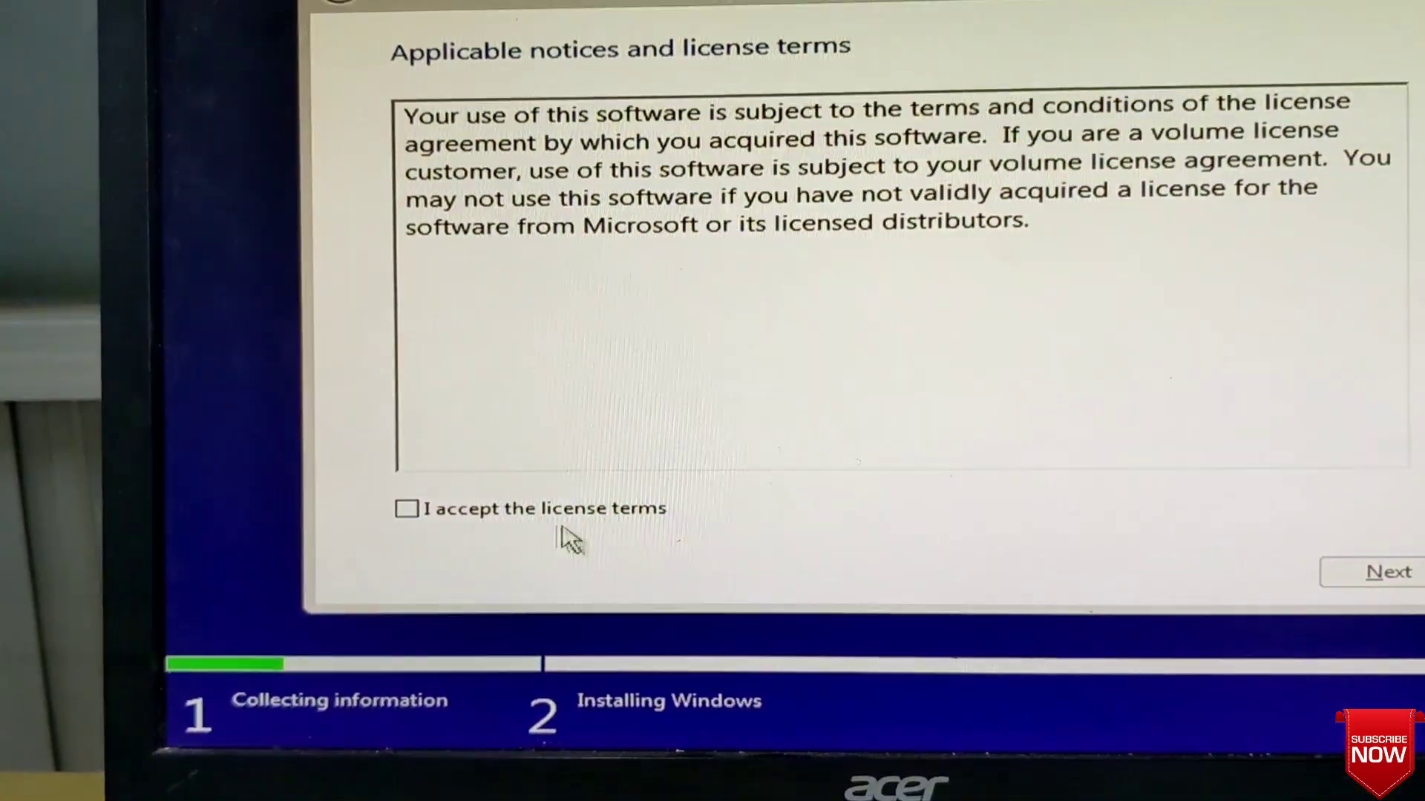
pyautogui.click(423, 508)
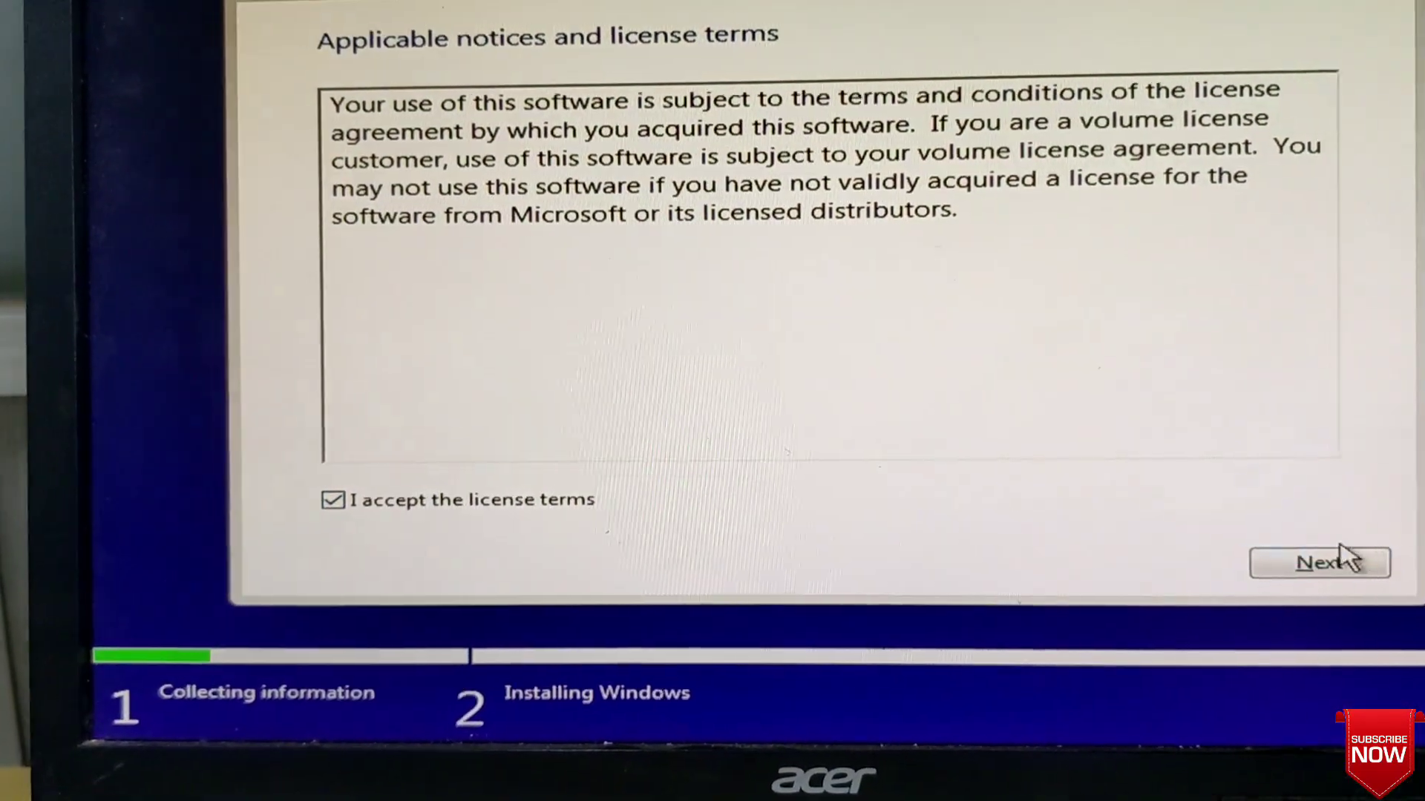
pyautogui.click(1350, 566)
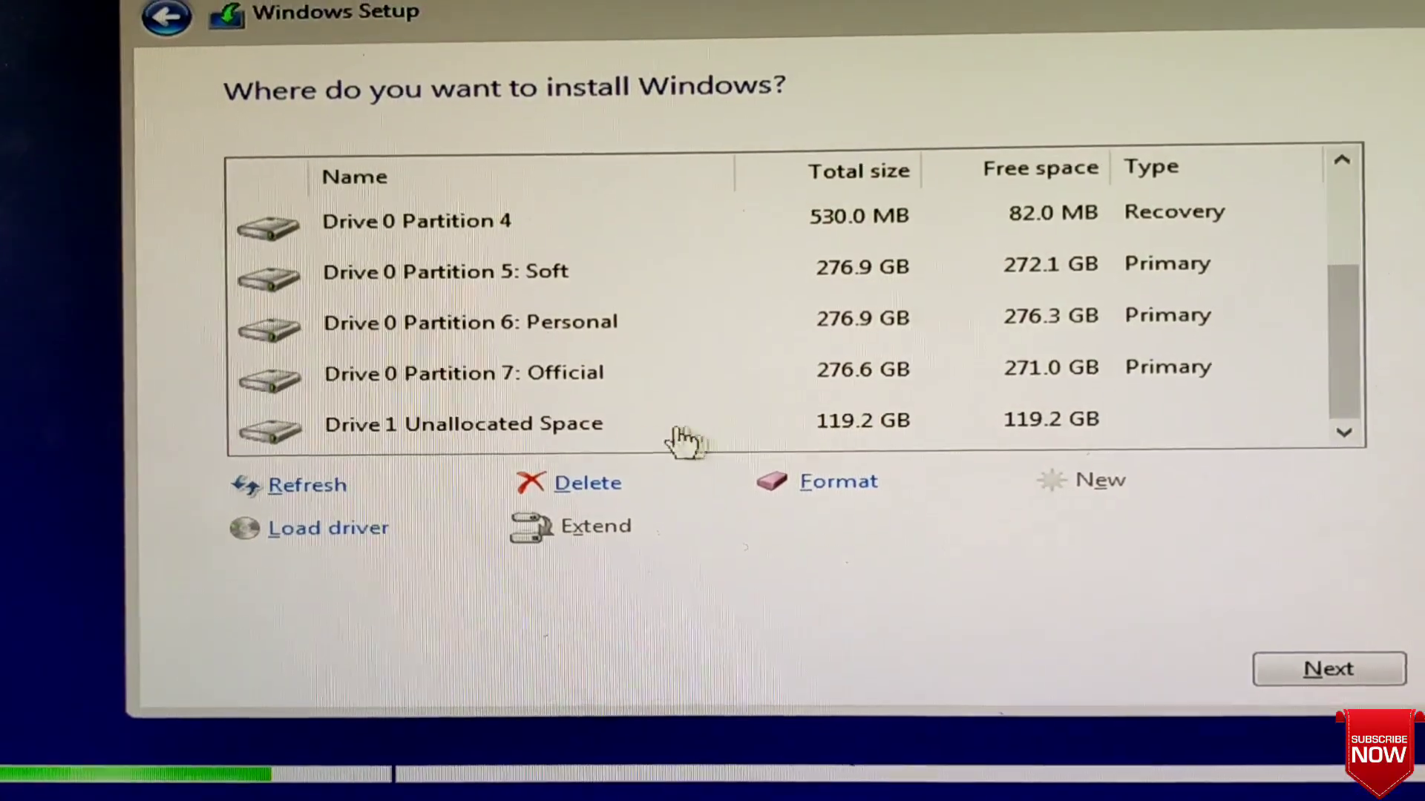
# Delete Drive 0's 100 MB System partition.
pyautogui.click(585, 426)
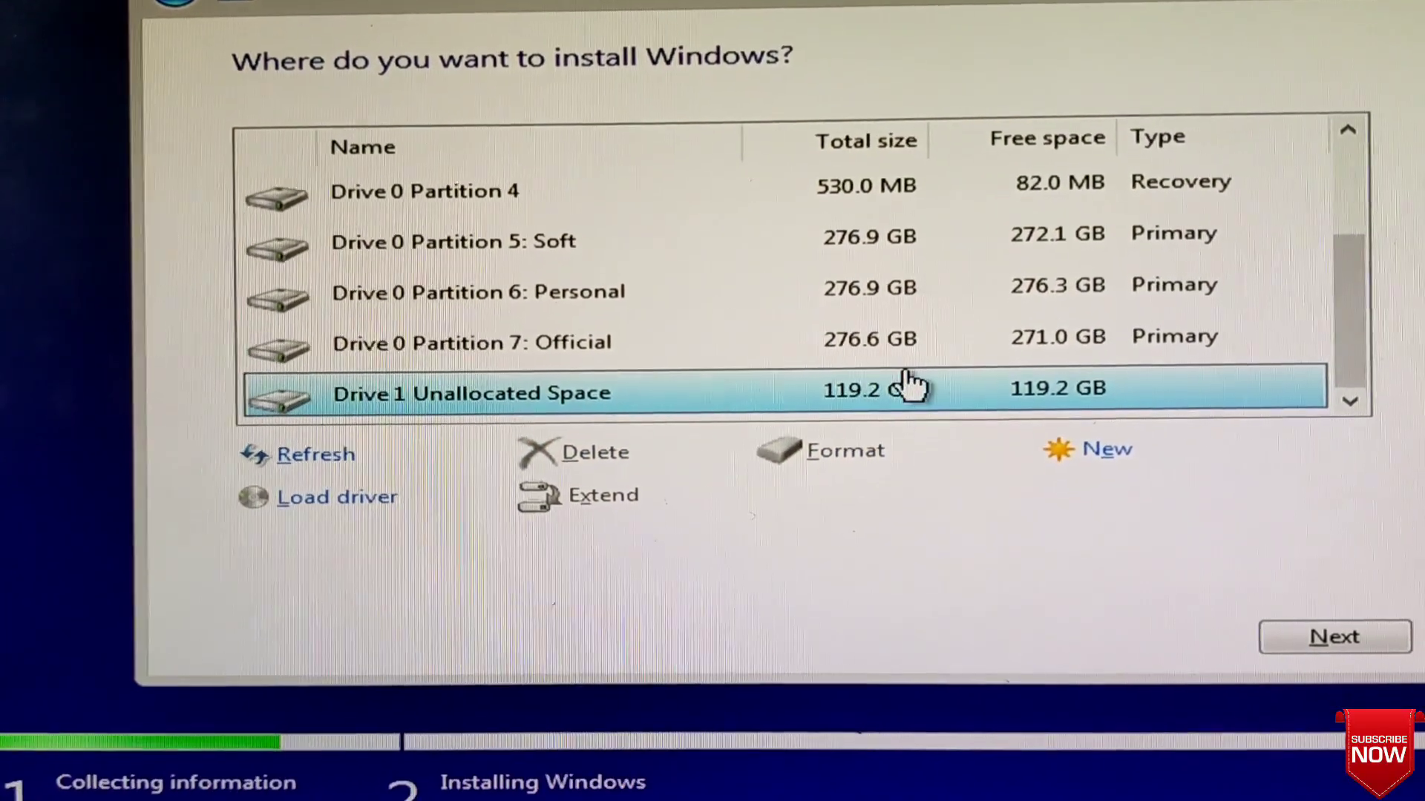
pyautogui.scroll(3, 841, 362)
pyautogui.click(801, 178)
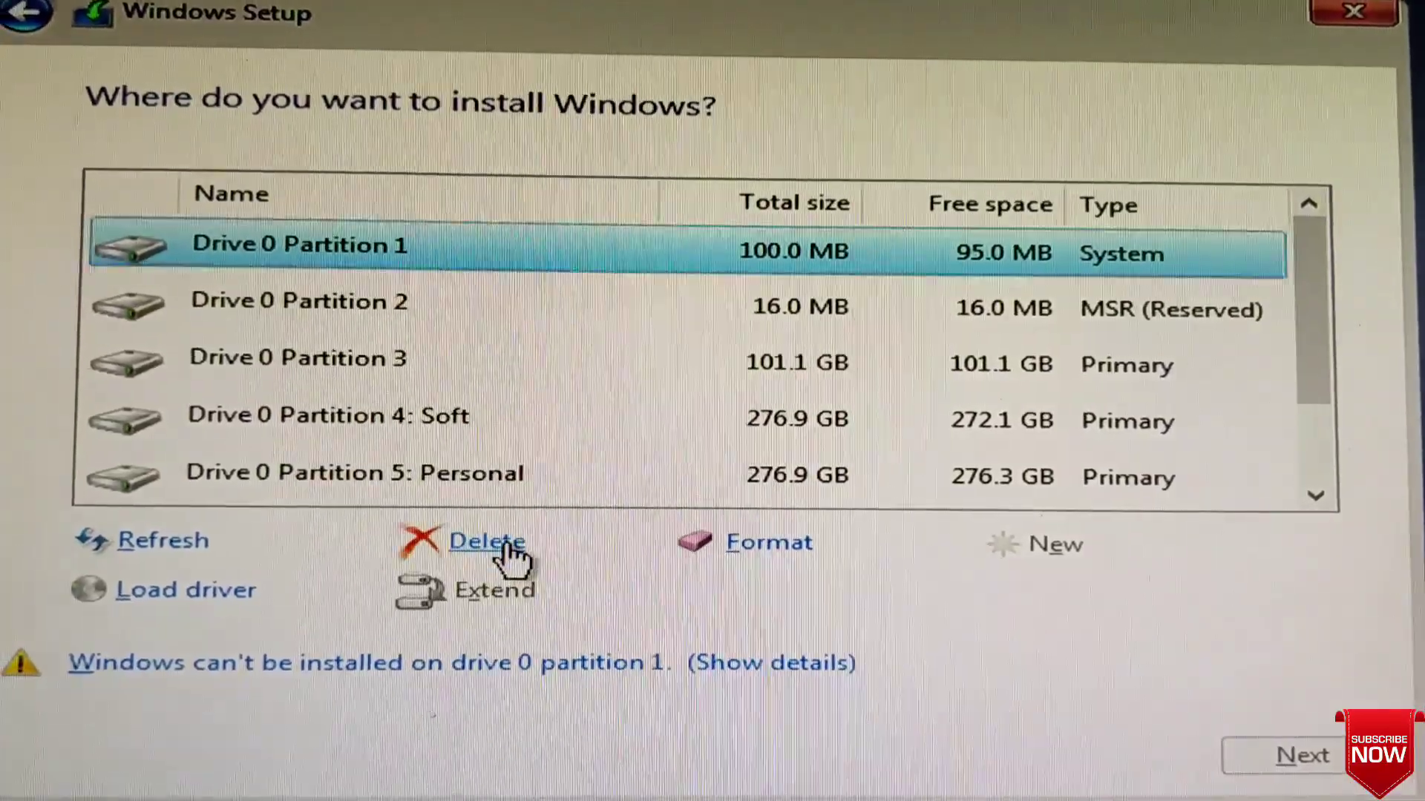
pyautogui.click(479, 546)
pyautogui.click(1008, 581)
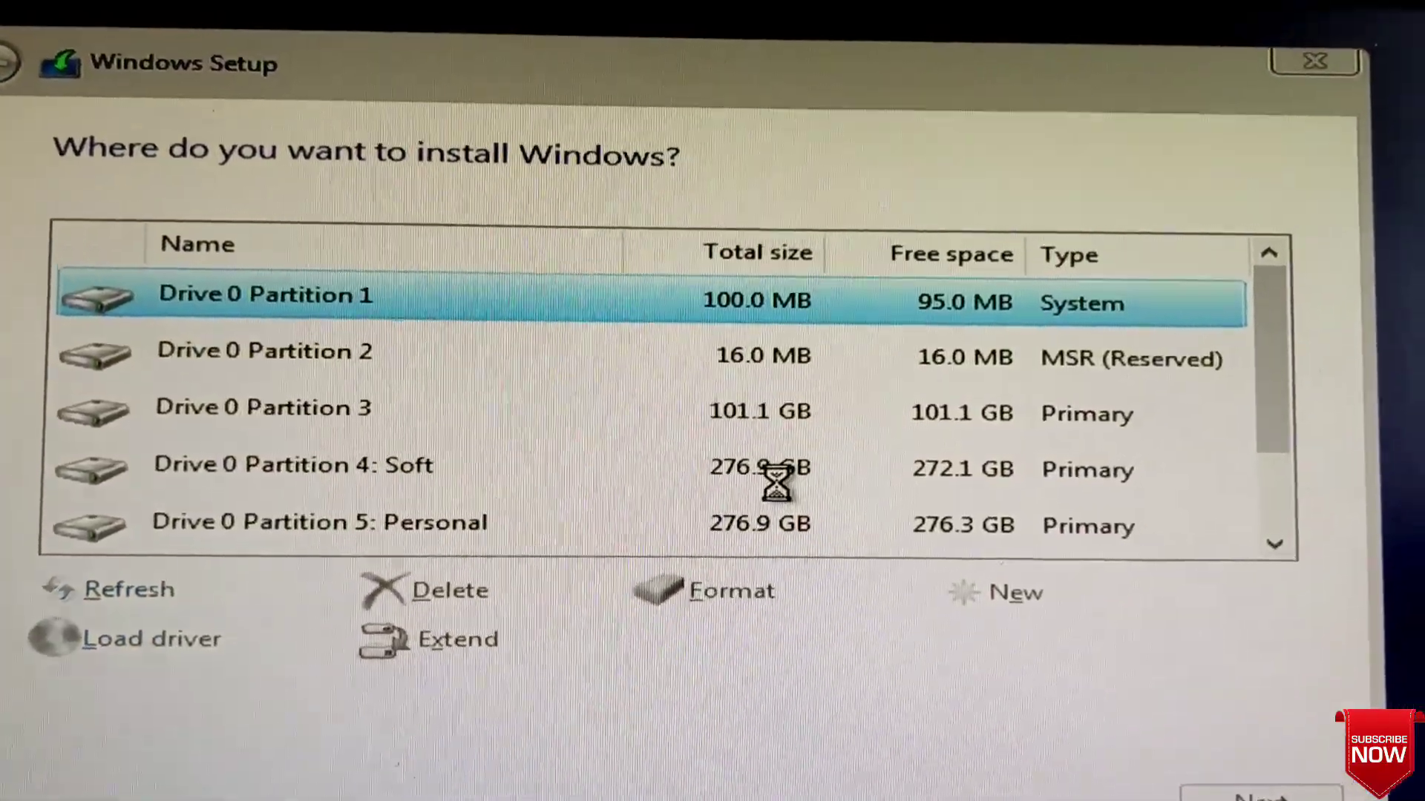
# Delete Drive 0's 16 MB MSR partition and the old 101.1 GB primary partition.
pyautogui.click(323, 368)
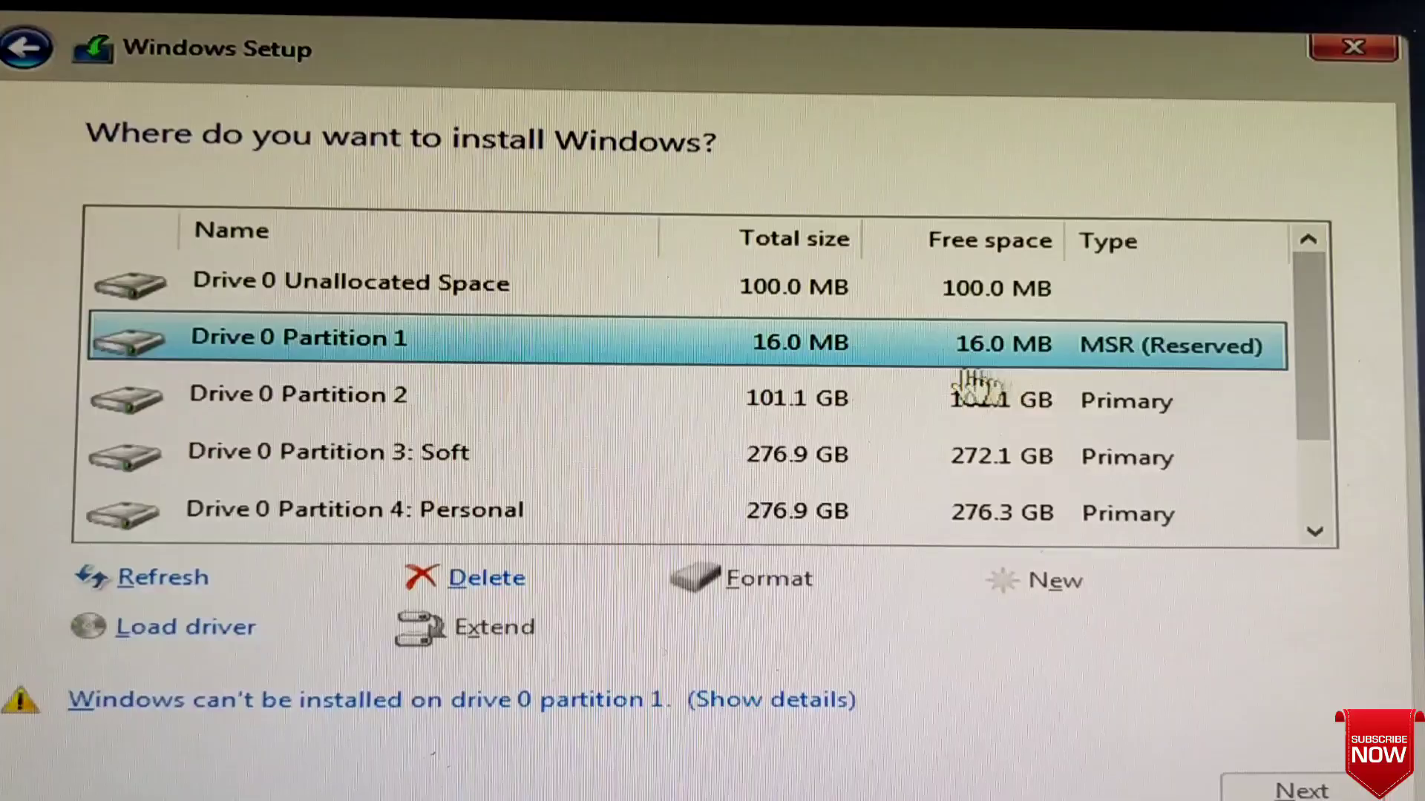
pyautogui.click(496, 561)
pyautogui.click(1019, 611)
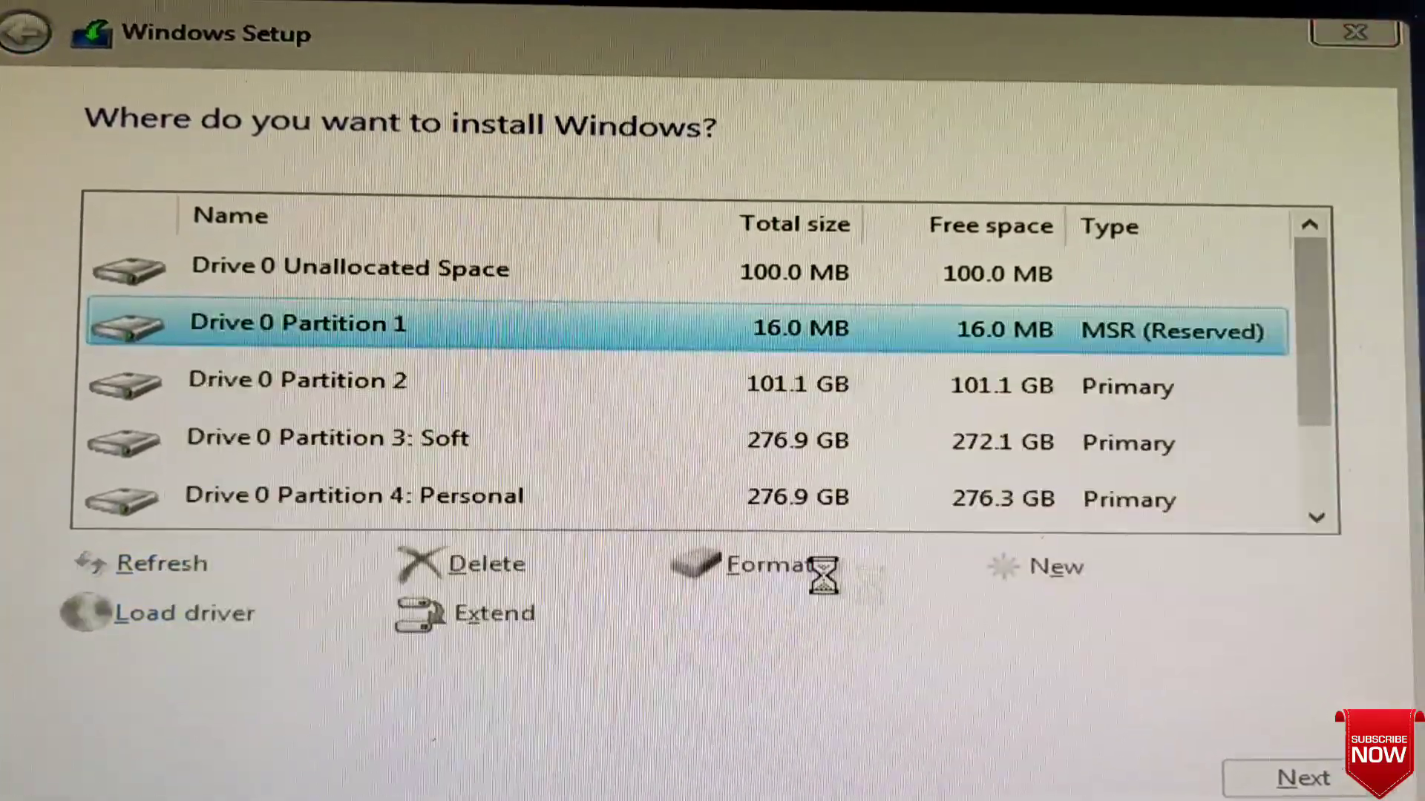
pyautogui.click(357, 345)
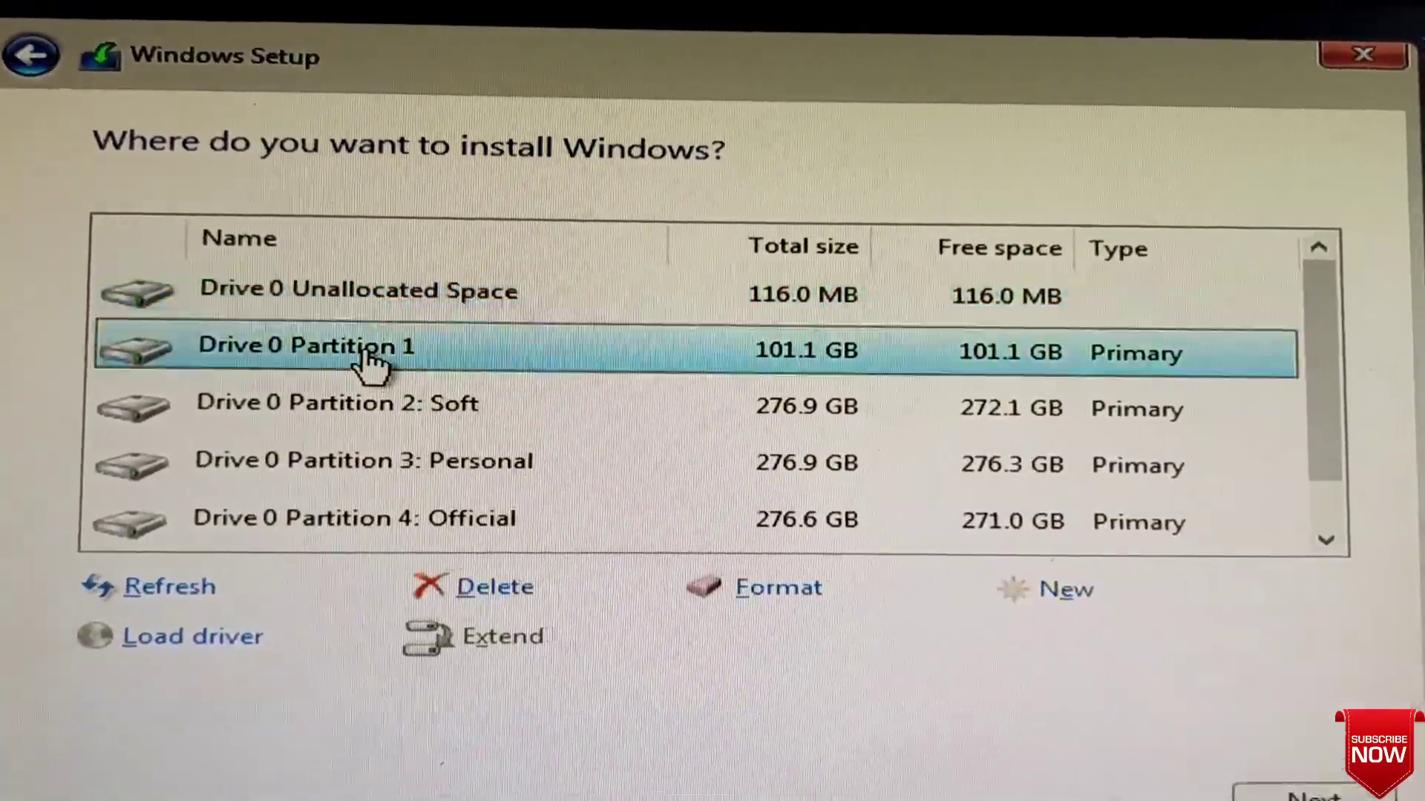
pyautogui.click(497, 576)
pyautogui.click(1018, 611)
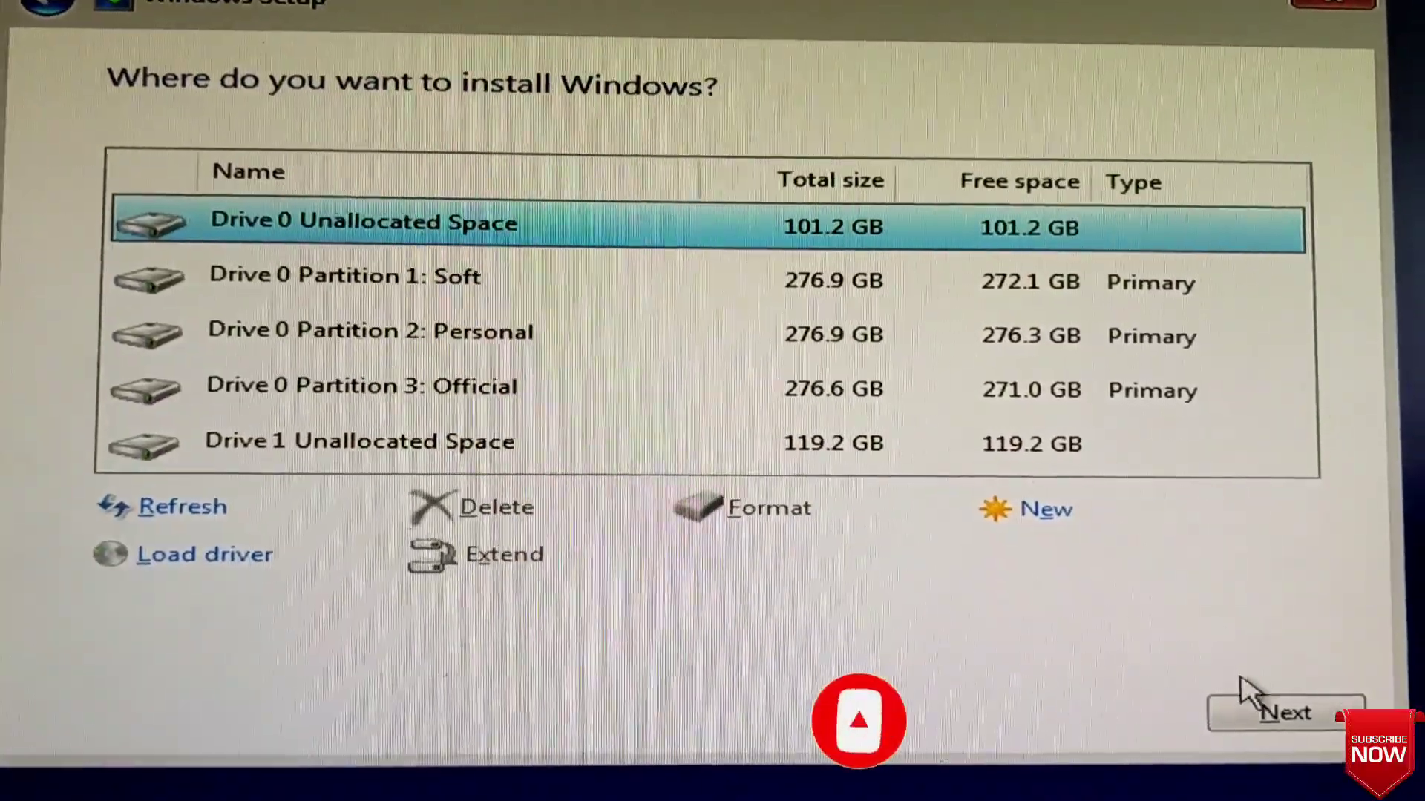
# Create a full-size 122104 MB partition on Drive 1 and accept the extra system partitions.
pyautogui.click(1084, 284)
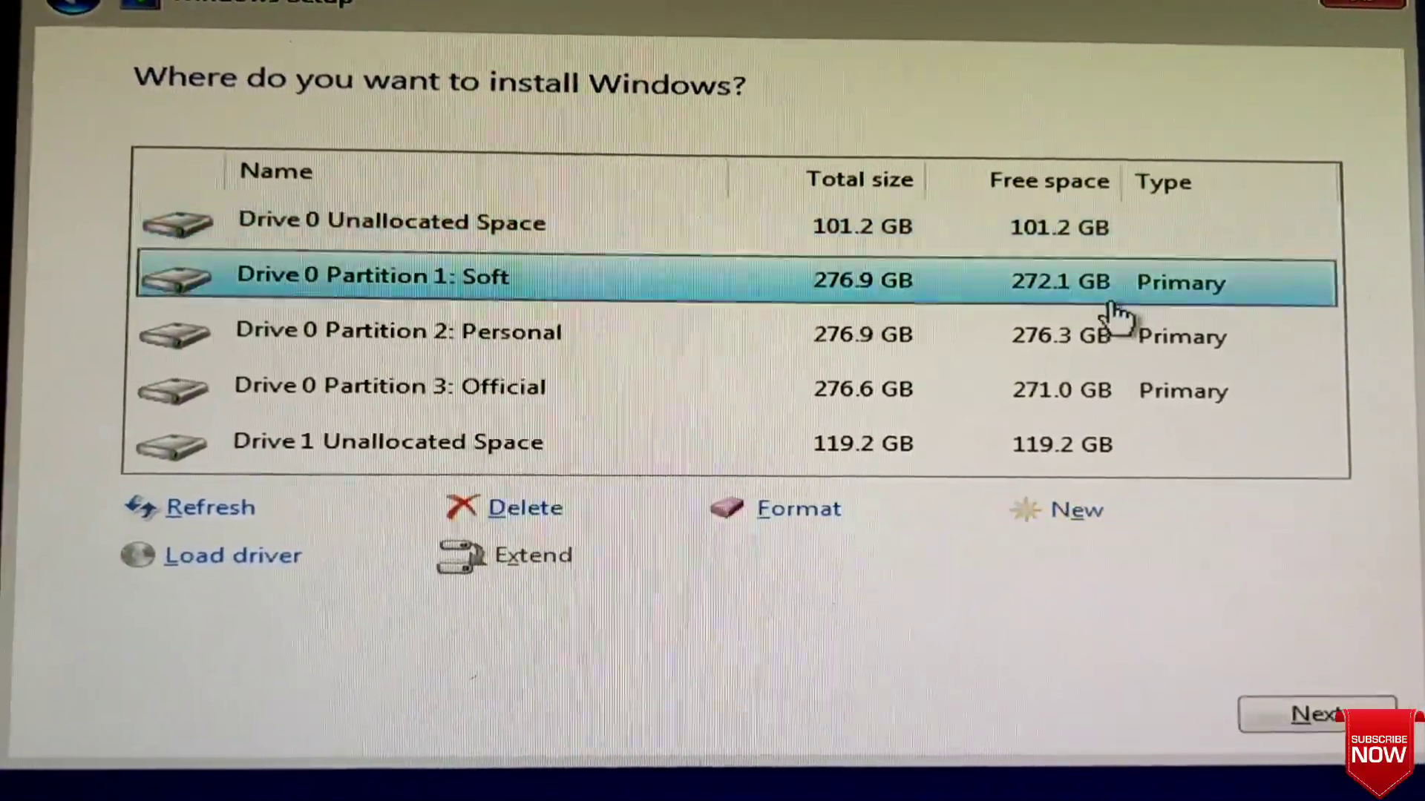
pyautogui.click(506, 442)
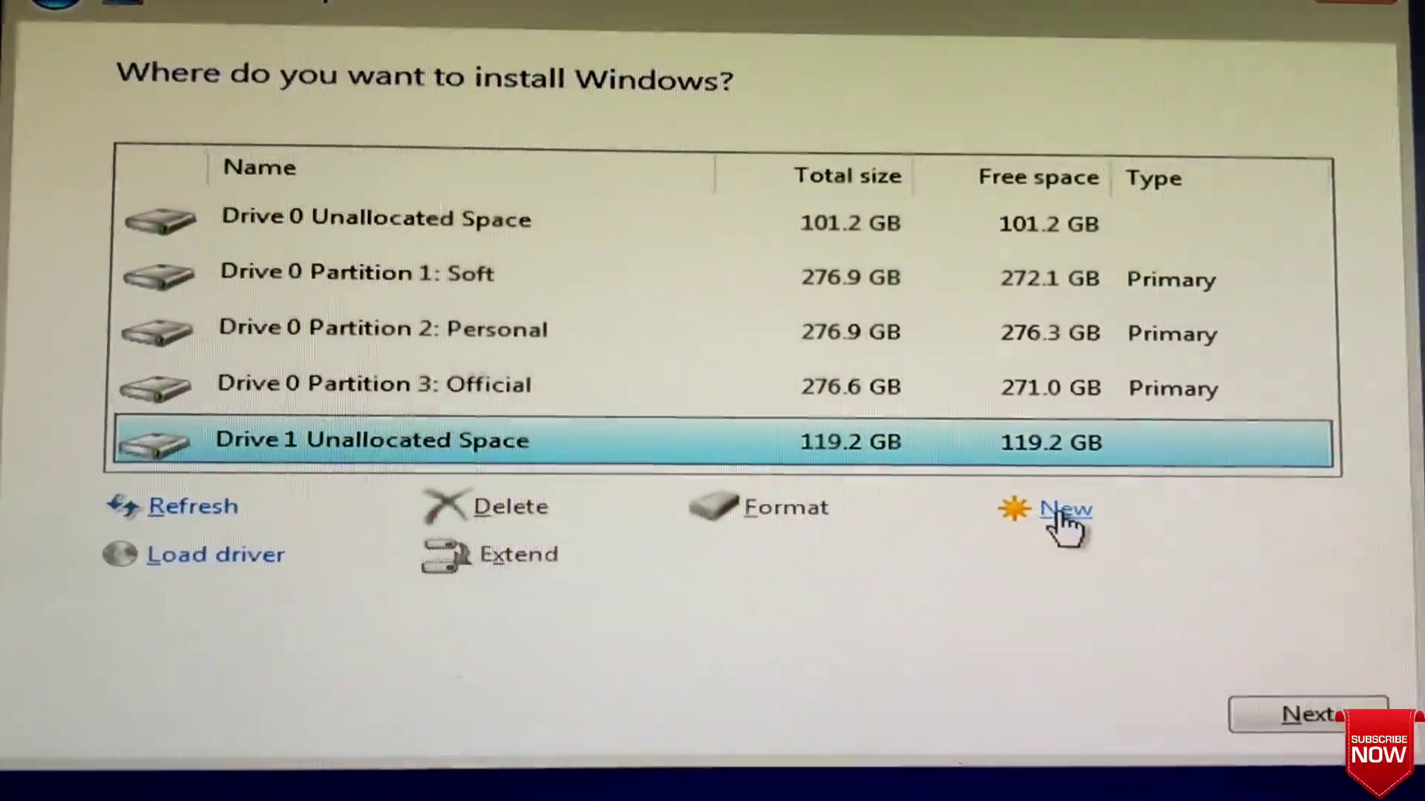
pyautogui.click(1022, 503)
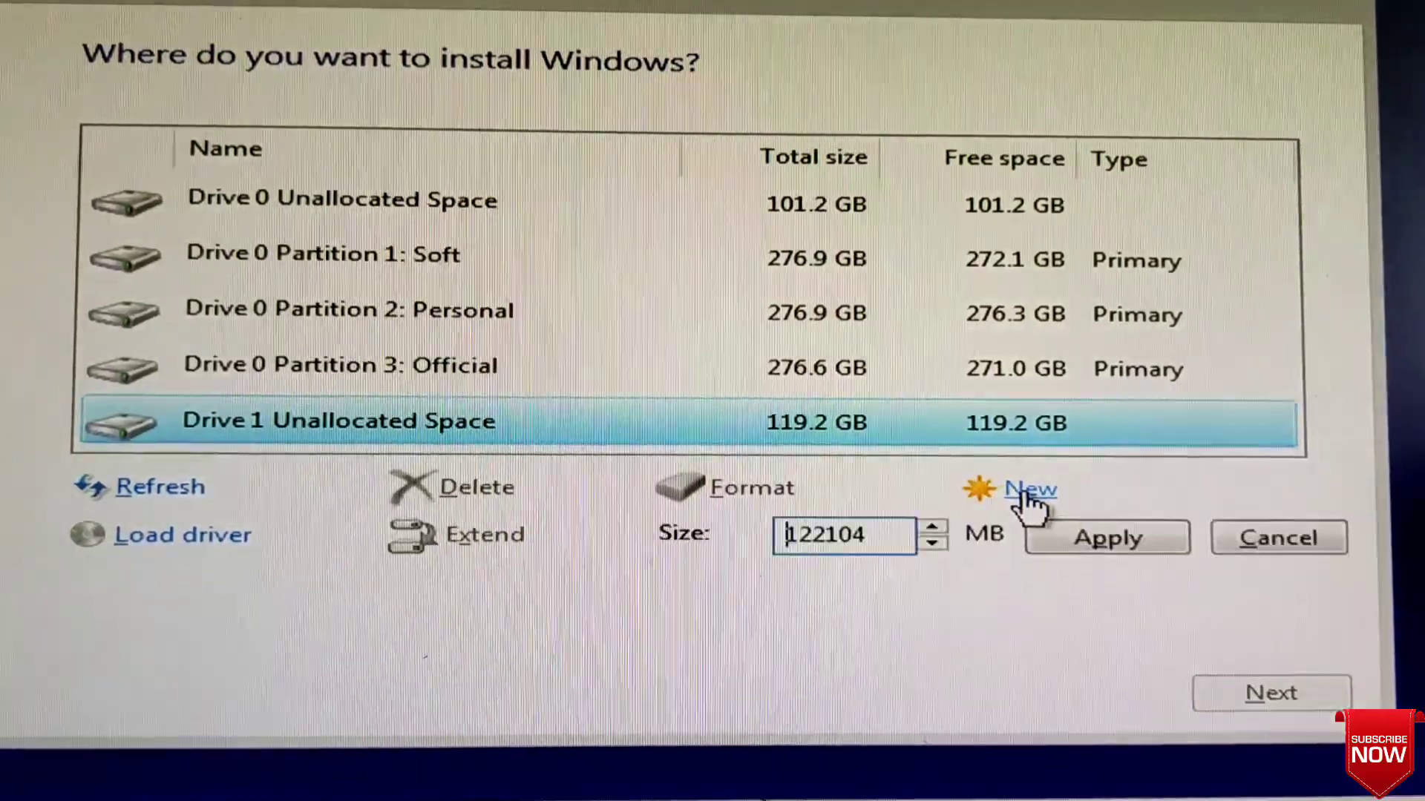
pyautogui.click(1119, 539)
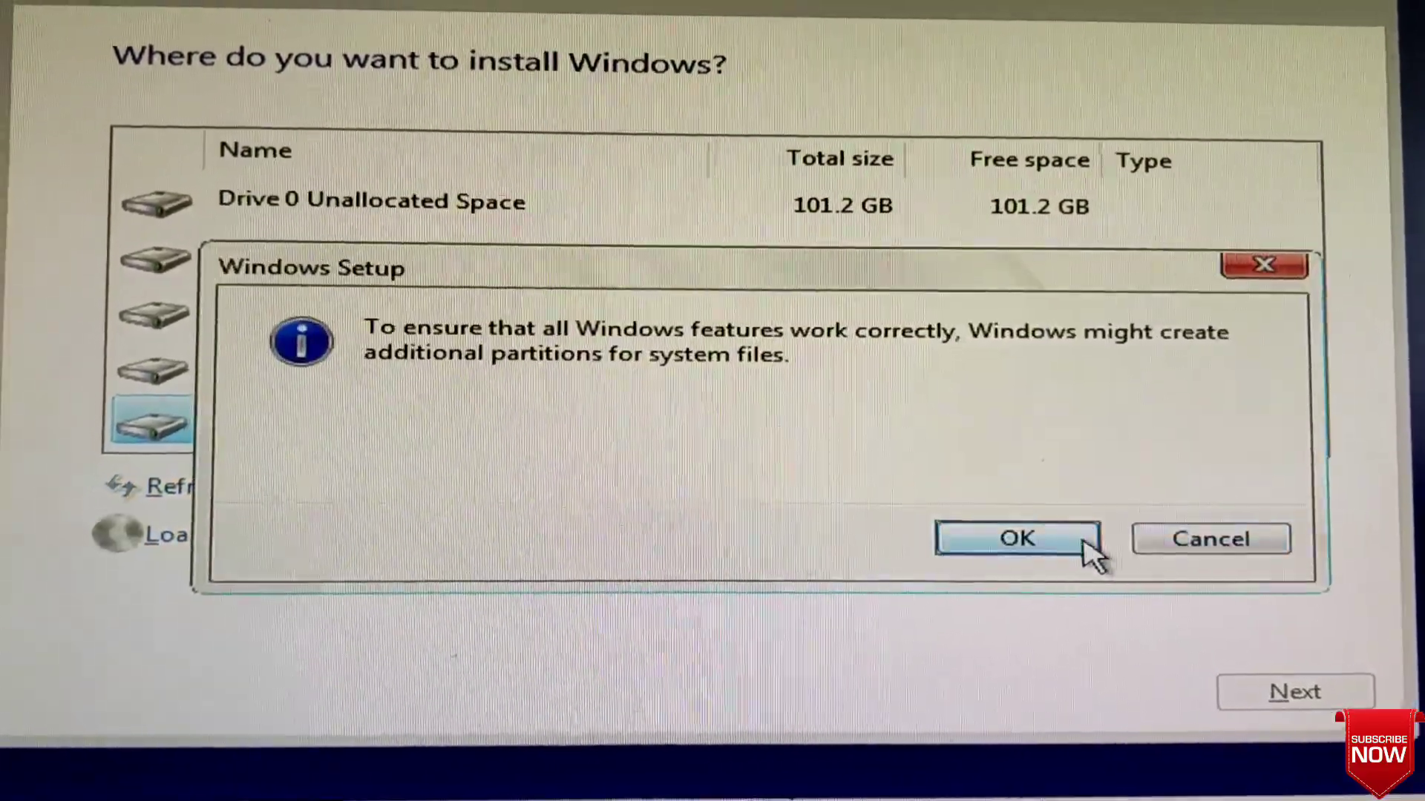
pyautogui.click(1011, 535)
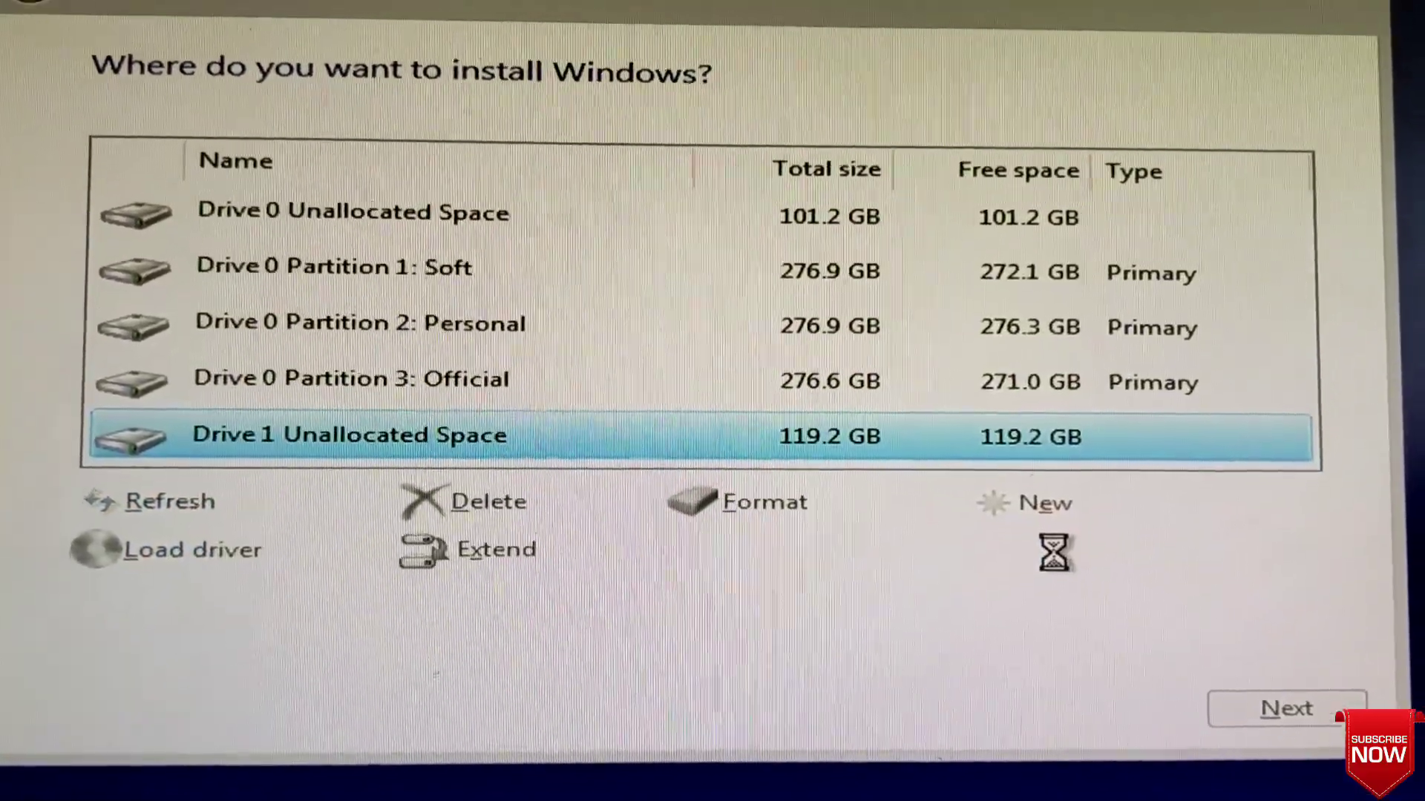